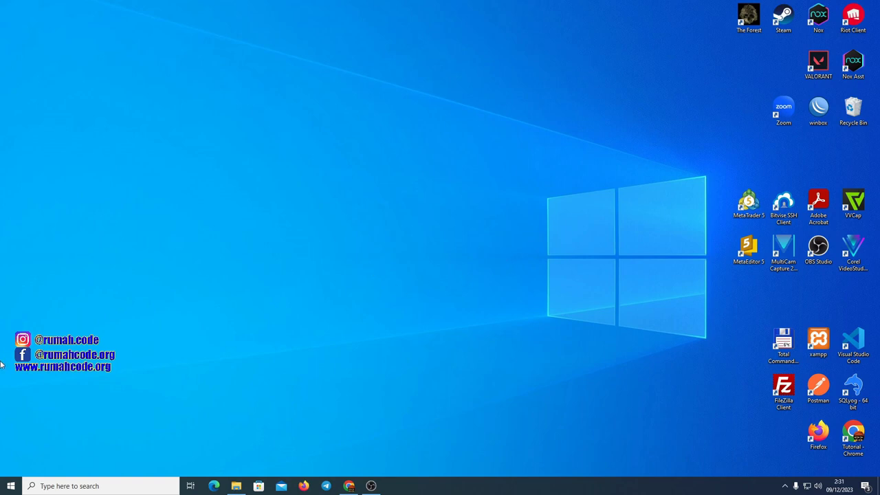
Step: Open the list of network adapters from the Ethernet page of the Windows network and internet settings
{"action": "left_click", "coordinate": [9, 487]}
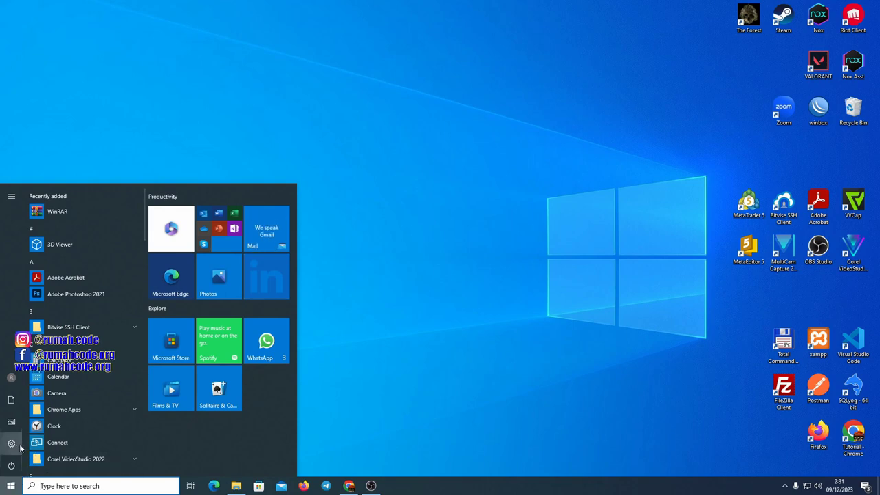
{"action": "mouse_move", "coordinate": [17, 447]}
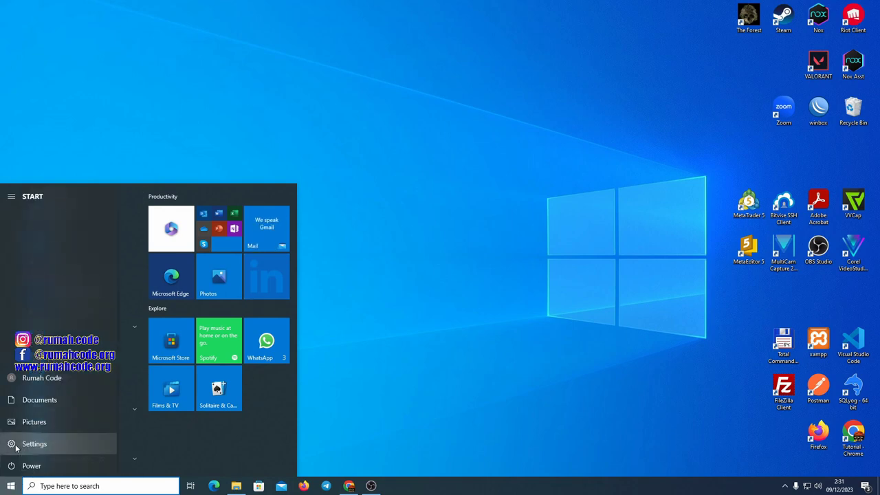
{"action": "left_click", "coordinate": [63, 443]}
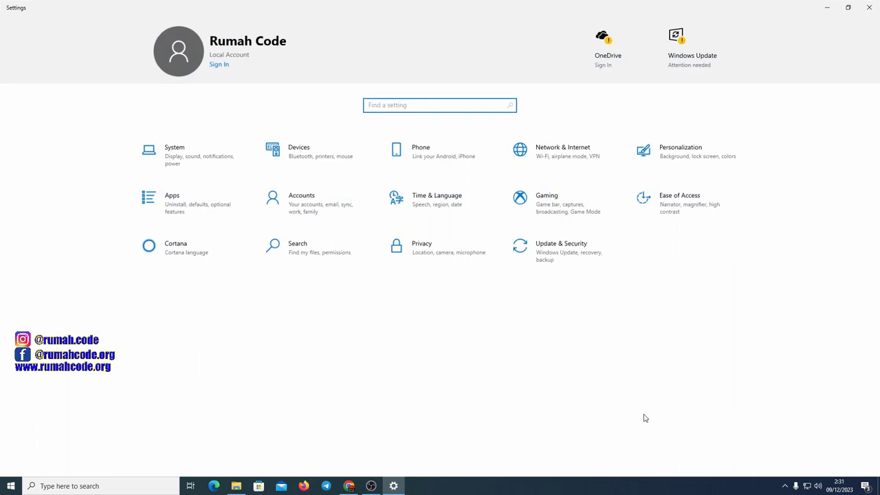
{"action": "left_click", "coordinate": [574, 160]}
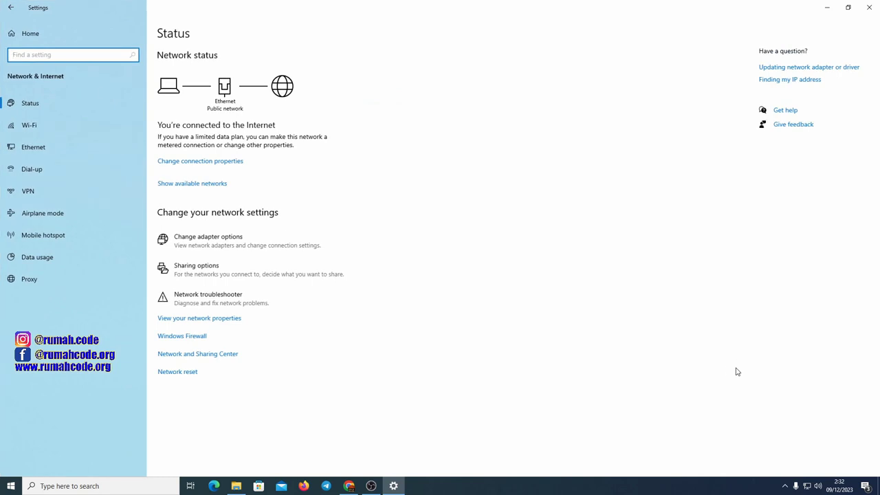
{"action": "left_click", "coordinate": [52, 146]}
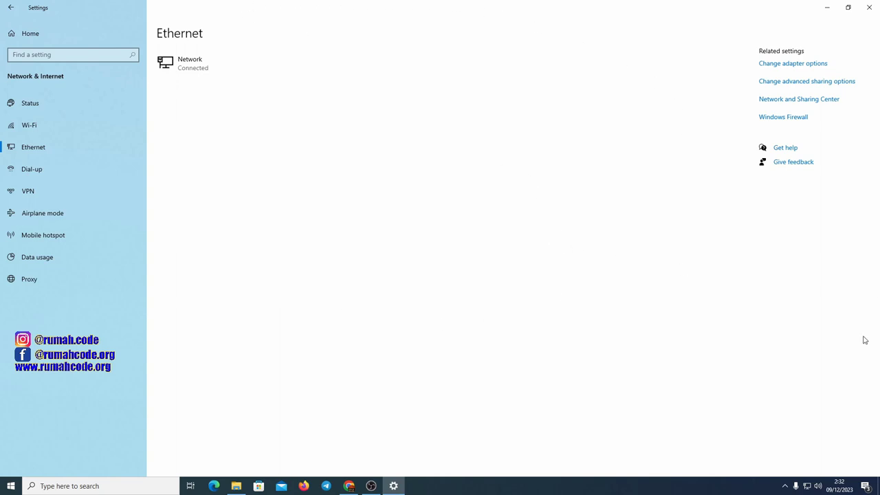
{"action": "left_click", "coordinate": [794, 65]}
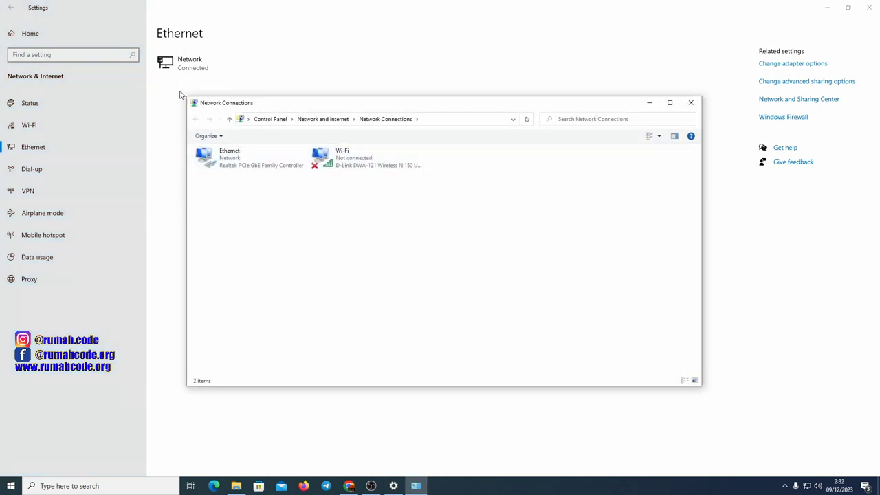
Step: Open the Internet Protocol Version 4 (TCP/IPv4) properties of the Ethernet adapter
{"action": "left_click", "coordinate": [227, 165]}
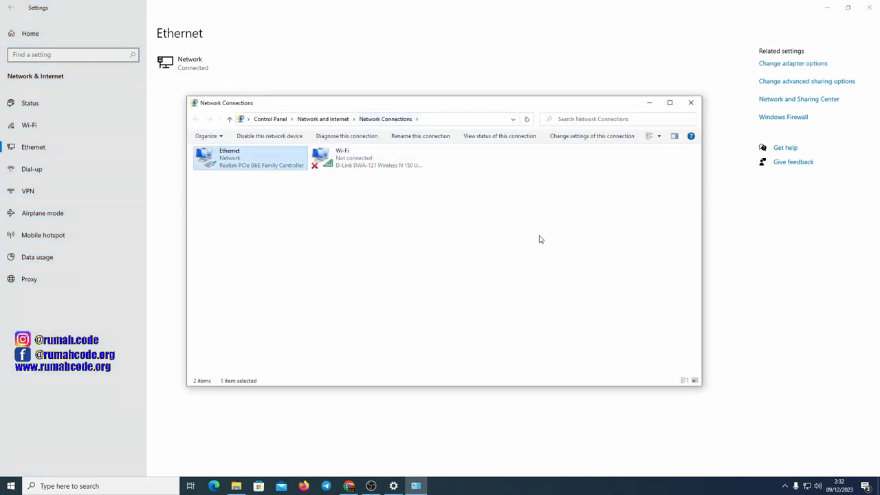
{"action": "right_click", "coordinate": [252, 162]}
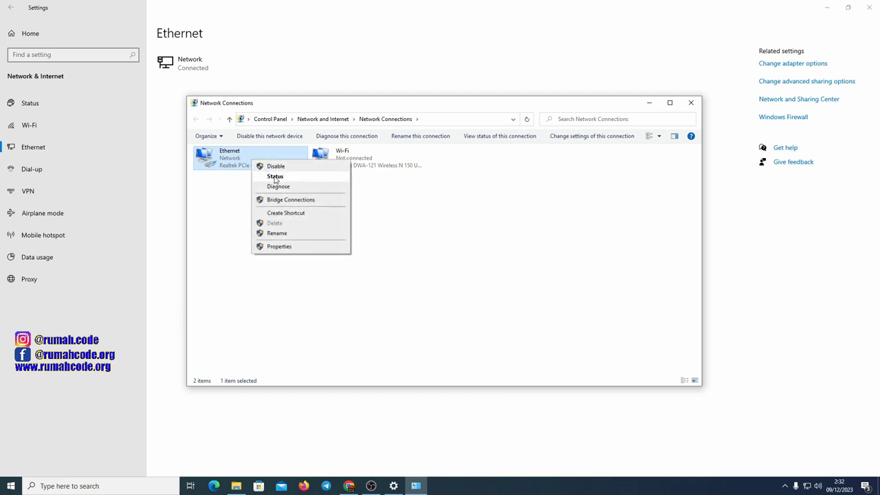
{"action": "left_click", "coordinate": [279, 246]}
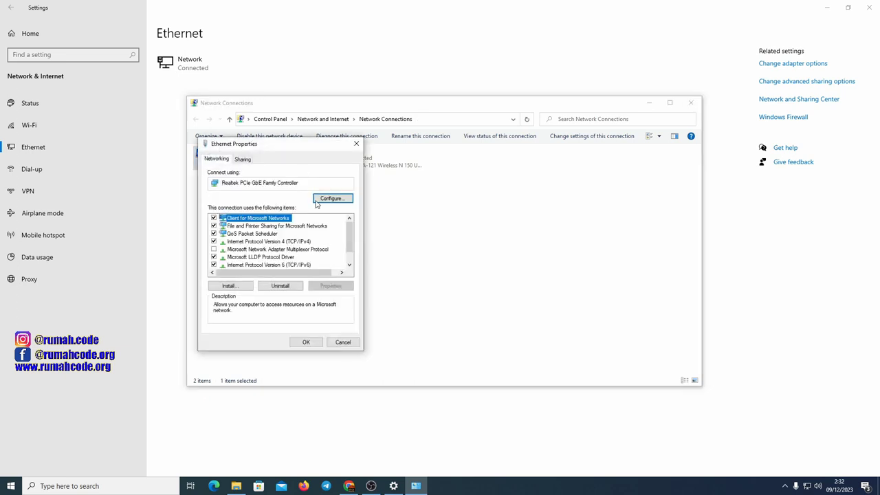
{"action": "left_click_drag", "start_coordinate": [296, 152], "coordinate": [461, 58]}
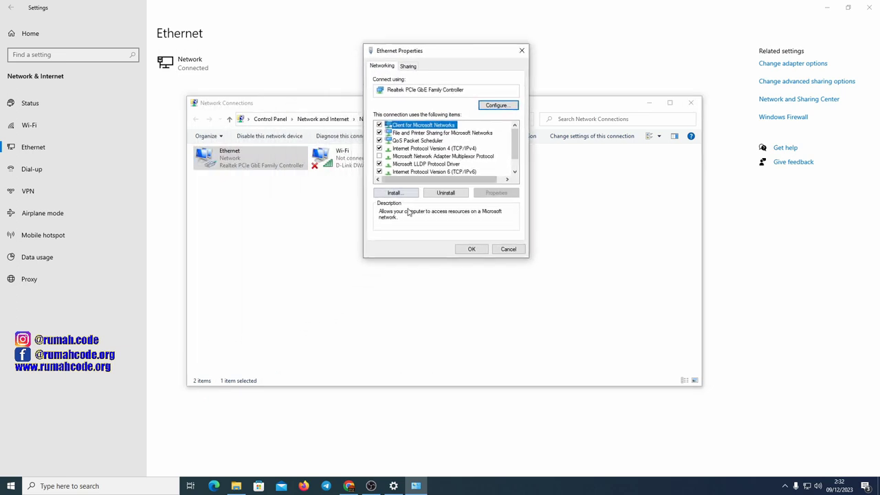
{"action": "left_click", "coordinate": [457, 149]}
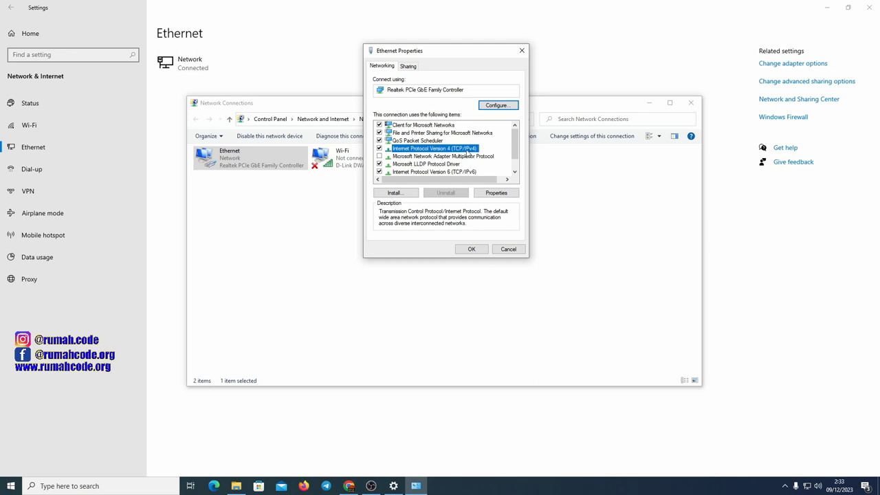
{"action": "left_click", "coordinate": [502, 195]}
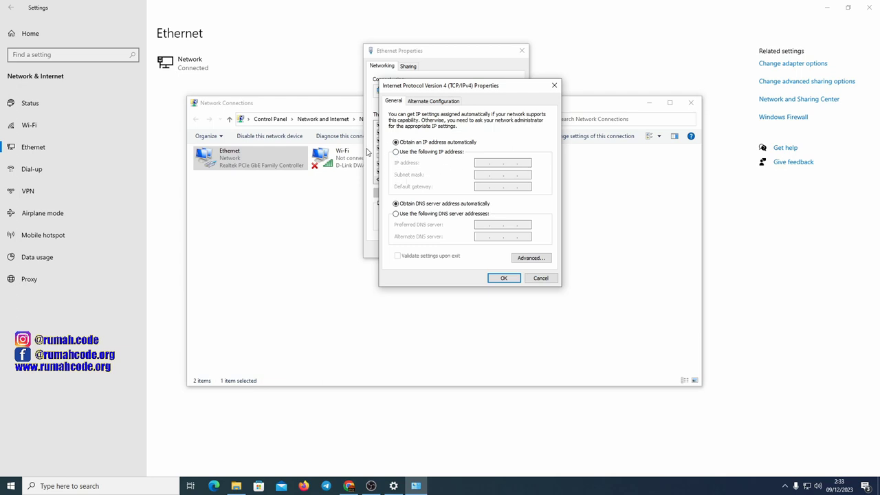
Step: Assign a manual IP address of 10.10.1.111 with subnet mask 255.255.255.0 and default gateway 10.10.1.1
{"action": "left_click", "coordinate": [404, 154]}
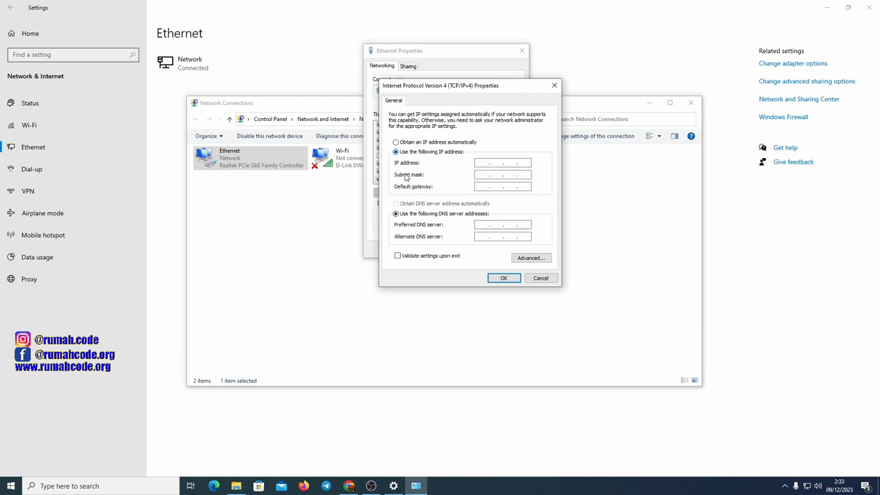
{"action": "left_click", "coordinate": [484, 163]}
{"action": "type", "text": "10 . 10 . 1 . 111"}
{"action": "key", "text": "Tab"}
{"action": "type", "text": "255 . 255 . 255"}
{"action": "left_click", "coordinate": [482, 186]}
{"action": "type", "text": "10.010.1.1"}
Step: Set the preferred DNS server to 8.8.8.8 and the alternate DNS server to 8.8.4.4
{"action": "key", "text": "Tab"}
{"action": "key", "text": "Tab"}
{"action": "type", "text": "8 . 8 . 4 . 4"}
Step: Open a Command Prompt beside the IPv4 properties dialog and run ipconfig to check the adapter's current address
{"action": "key", "text": "super+r"}
{"action": "type", "text": "cmd"}
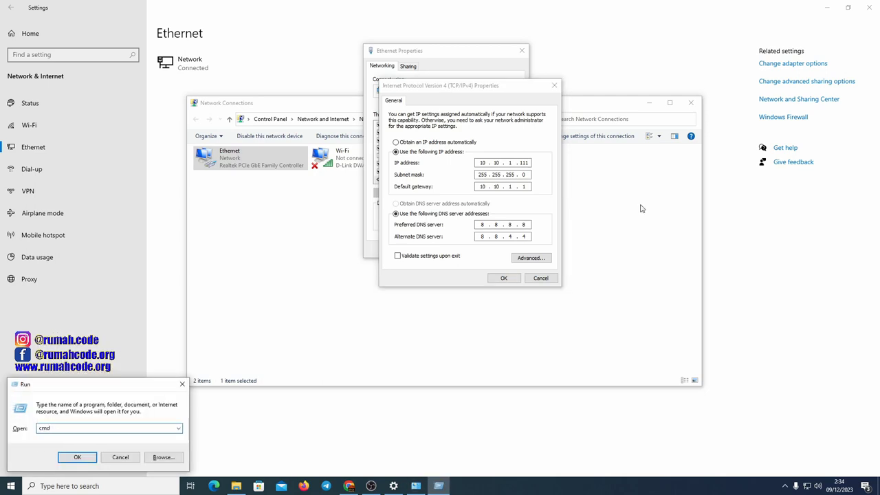
{"action": "key", "text": "Return"}
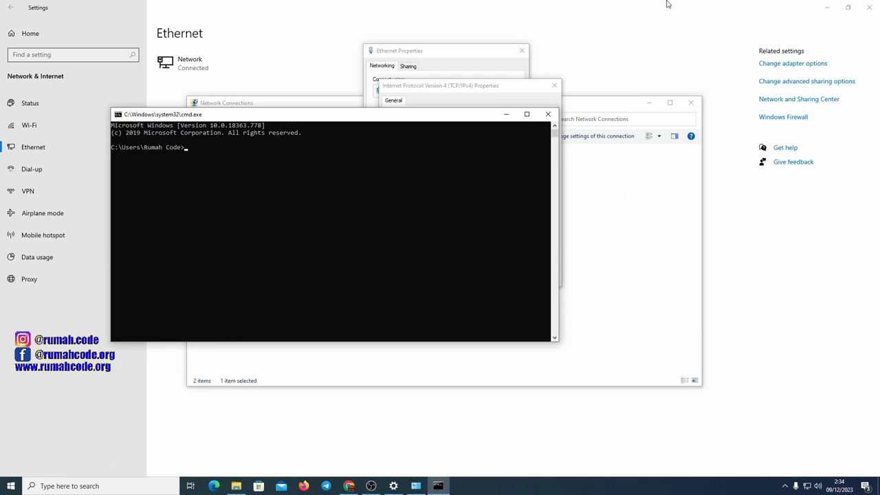
{"action": "left_click_drag", "start_coordinate": [299, 117], "coordinate": [753, 77]}
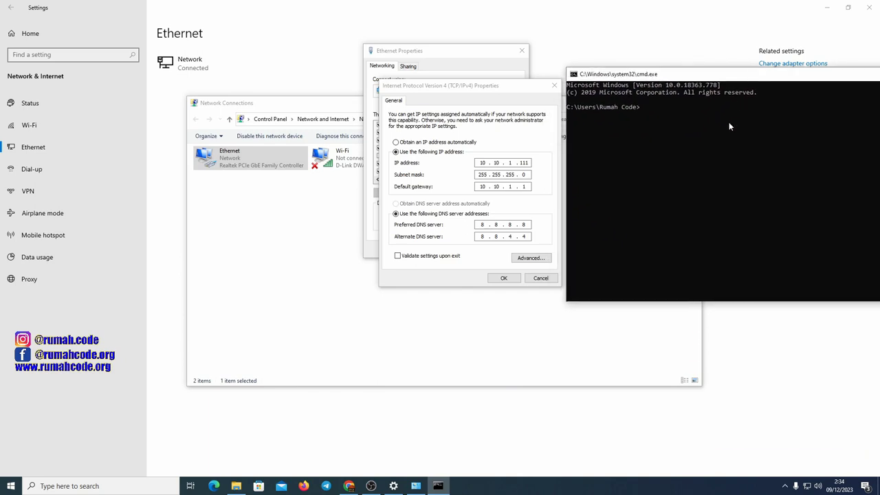
{"action": "type", "text": "ipconfig"}
{"action": "key", "text": "Return"}
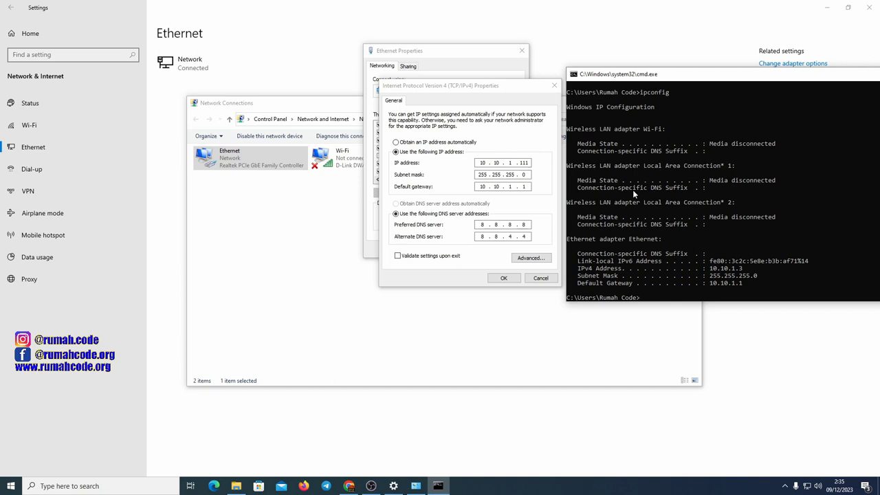
Step: Apply the manual IPv4 settings and close the Ethernet adapter's properties
{"action": "left_click", "coordinate": [502, 279]}
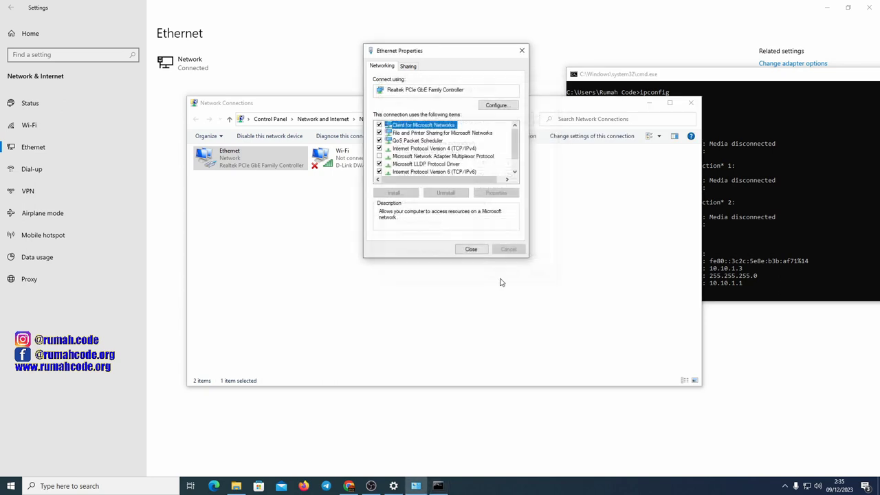
{"action": "left_click", "coordinate": [471, 249]}
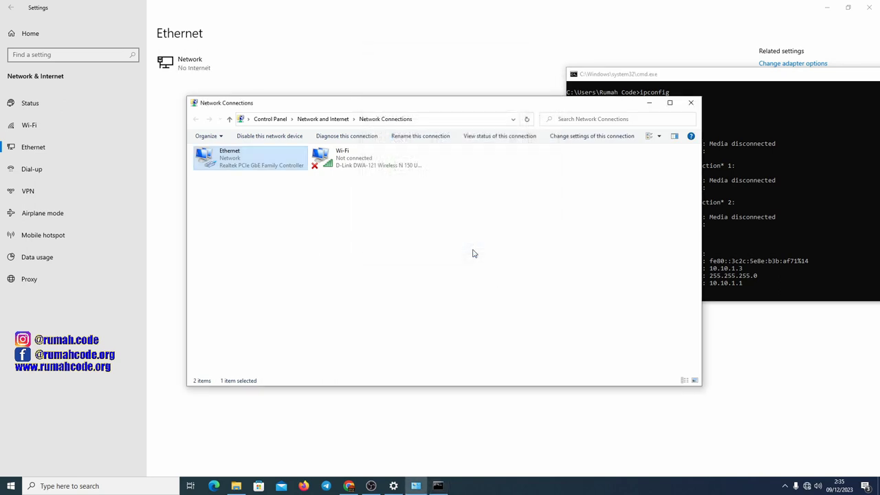
Step: Run ipconfig in a second Command Prompt and place the first one beside it to compare the Ethernet addresses
{"action": "key", "text": "super+r"}
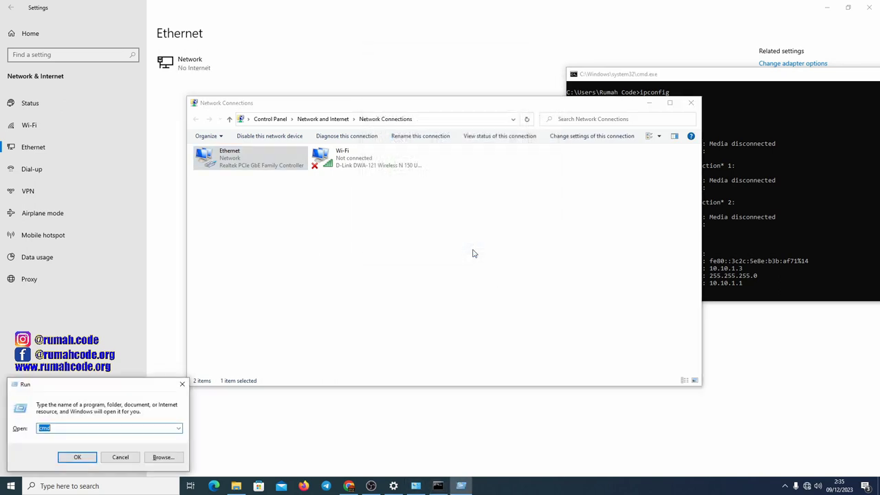
{"action": "key", "text": "Return"}
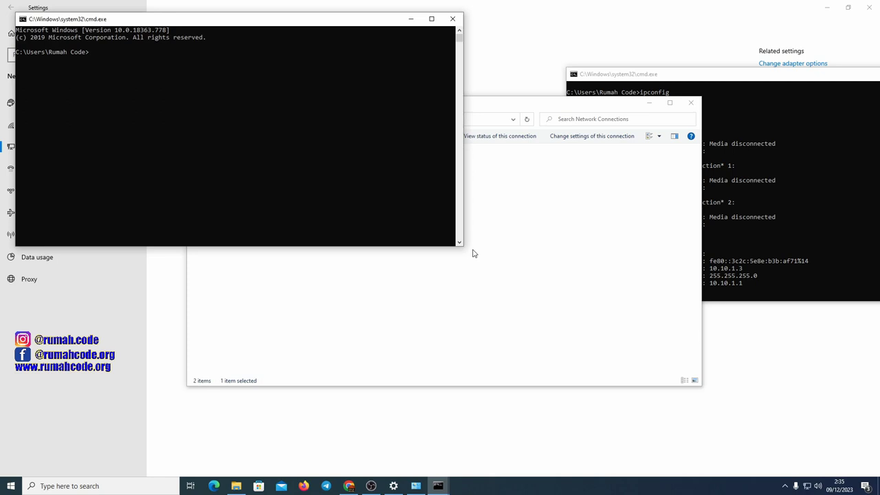
{"action": "type", "text": "ipconfig"}
{"action": "key", "text": "Return"}
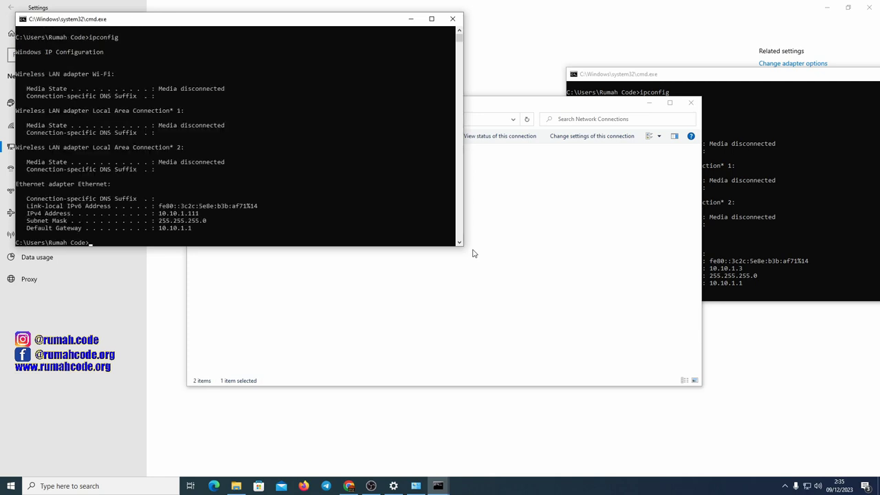
{"action": "left_click_drag", "start_coordinate": [595, 77], "coordinate": [324, 25]}
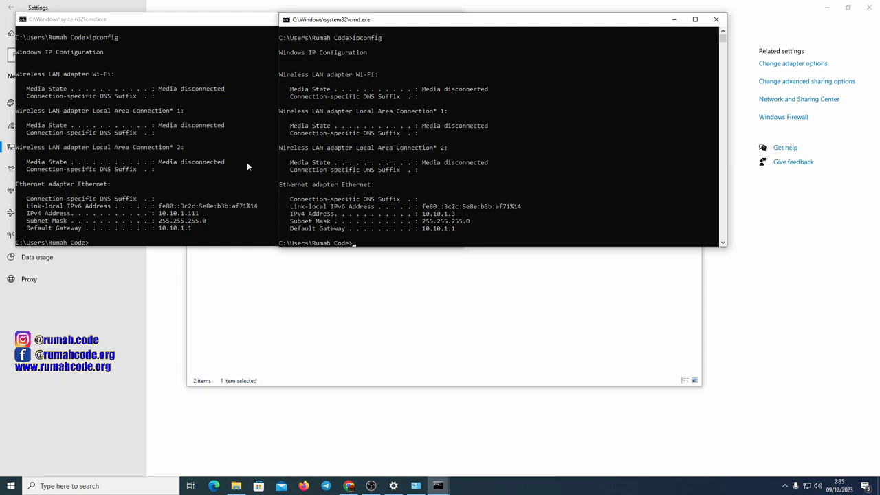